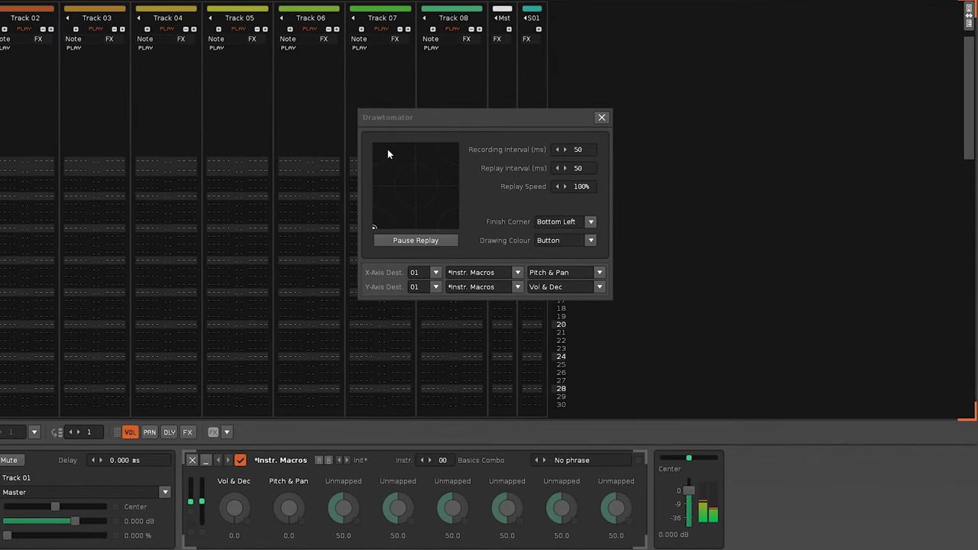
- Drag a zigzag path in the drawing pad to drive Pitch & Pan and Vol & Dec
mouse_move(387, 149)
left_mouse_down()
mouse_move(380, 208)
mouse_move(418, 221)
mouse_move(465, 174)
mouse_move(404, 159)
mouse_move(399, 192)
mouse_move(411, 196)
mouse_move(424, 164)
left_mouse_up()
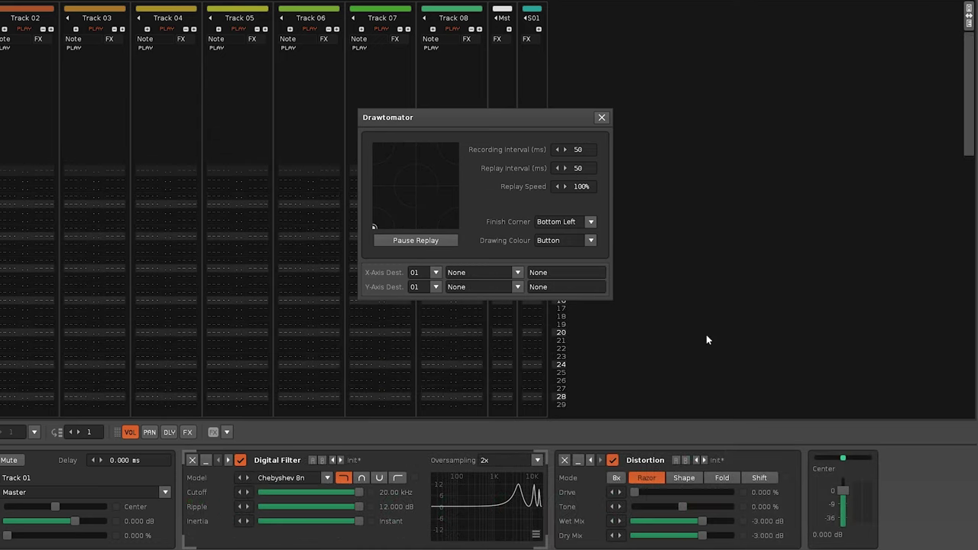
- Set the X-Axis destination to Digital Filter > Cutoff
left_click(518, 273)
left_click(476, 244)
left_click(558, 272)
left_click(588, 230)
- Set the Y-Axis destination to Distortion > Drive
left_click(487, 287)
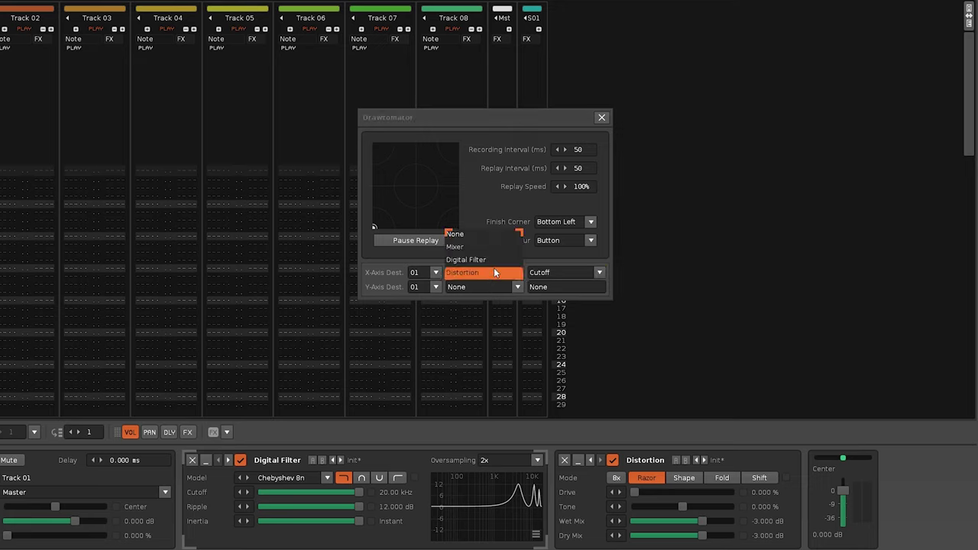
left_click(494, 269)
left_click(553, 287)
left_click(558, 234)
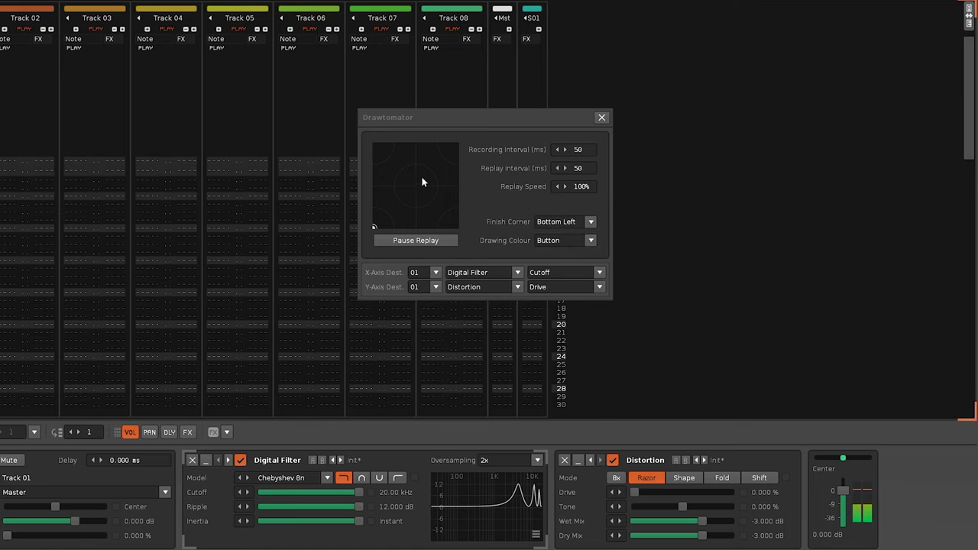
- Draw the cat-head outline in the pad, sweeping the mapped X and Y parameters
mouse_move(372, 181)
left_mouse_down()
mouse_move(457, 164)
mouse_move(425, 207)
mouse_move(391, 195)
mouse_move(408, 155)
mouse_move(462, 212)
left_mouse_up()
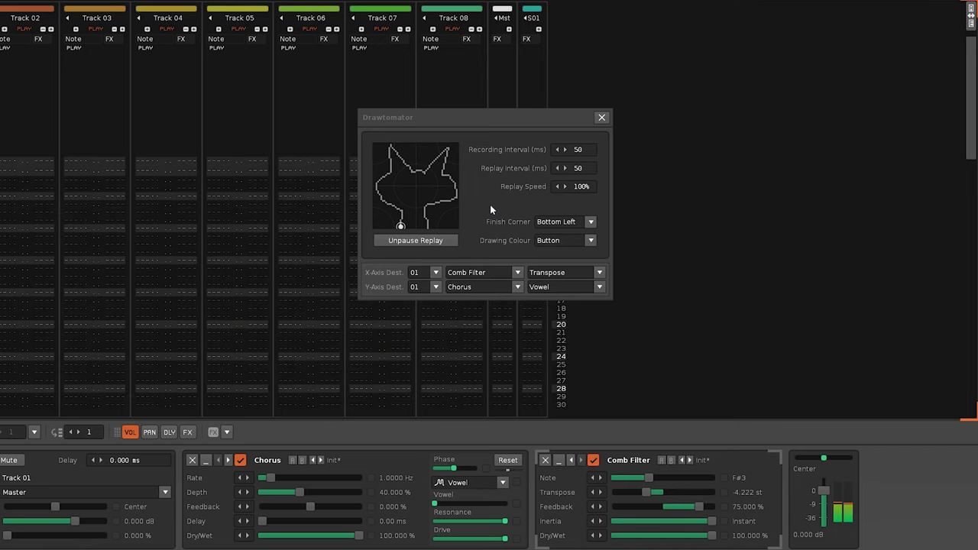
- Cut the replay interval to 05 ms, resume the cat-head replay, then raise it to 100 ms
left_click_drag(584, 169, 586, 209)
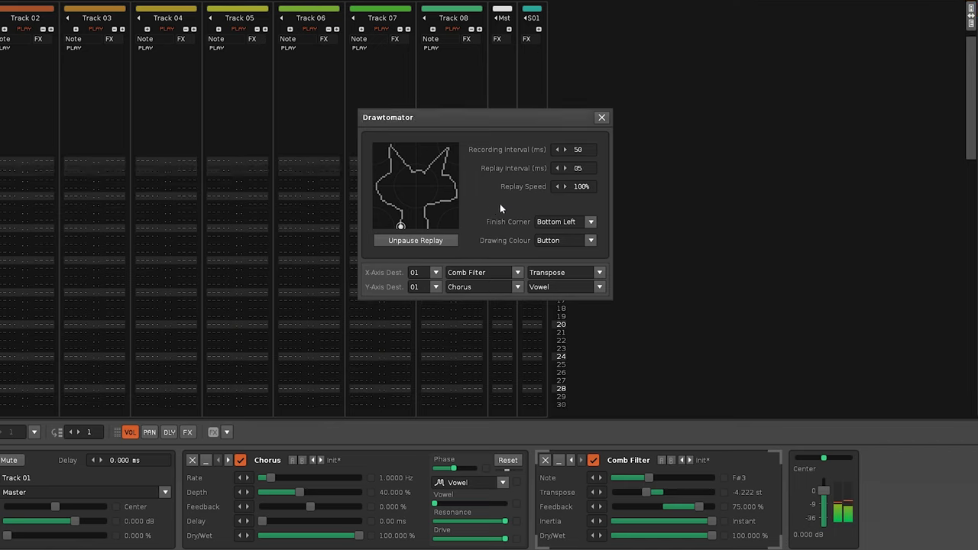
left_click(443, 240)
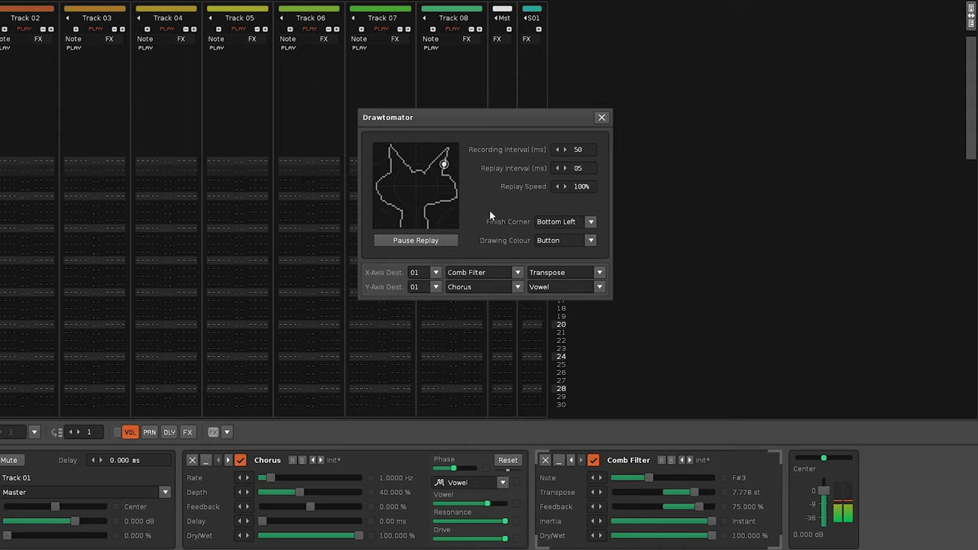
left_click_drag(581, 178, 586, 130)
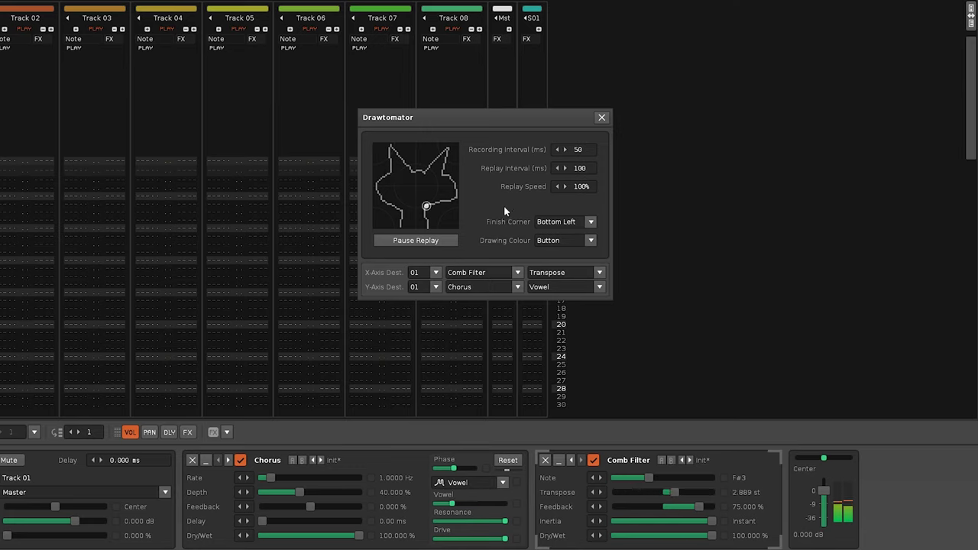
- Pause the cat-head replay, then restart it
left_click(440, 241)
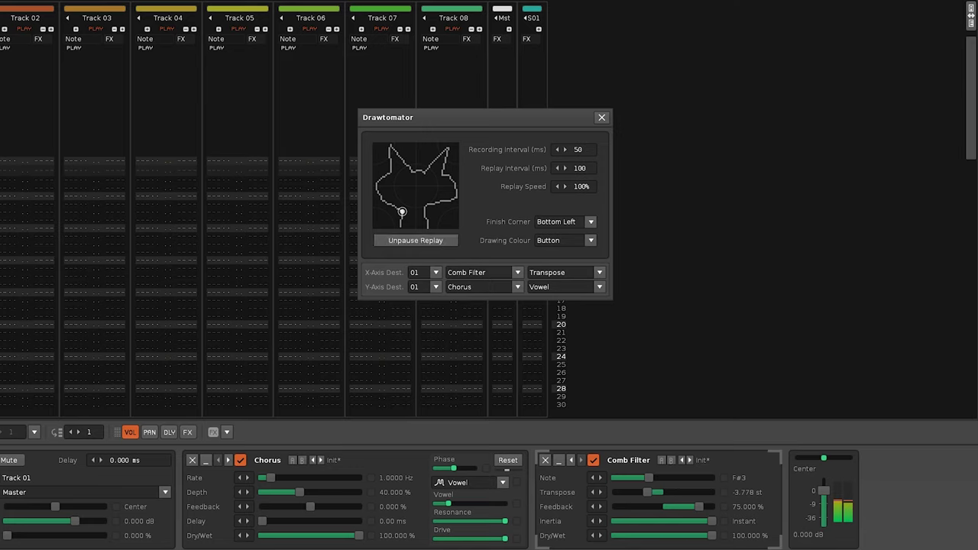
left_click(969, 419)
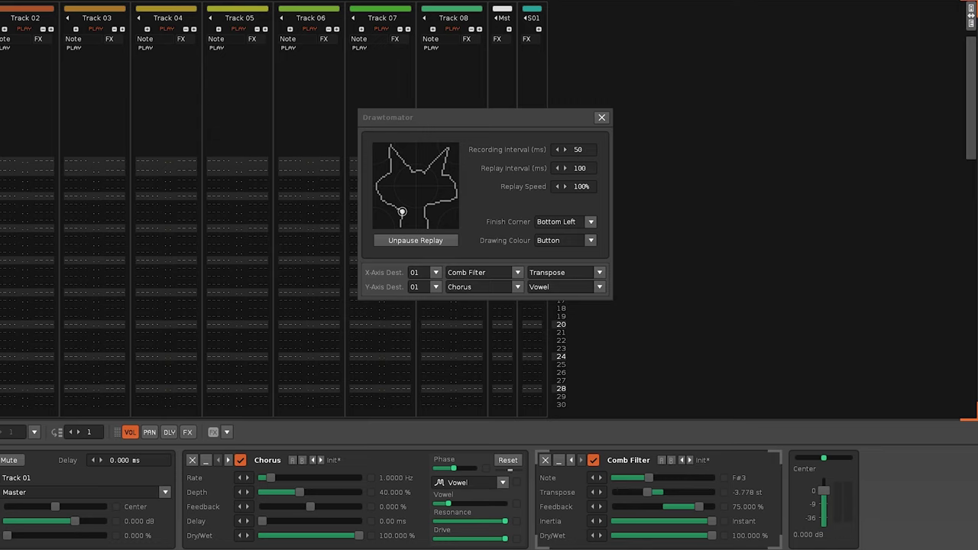
left_click(415, 240)
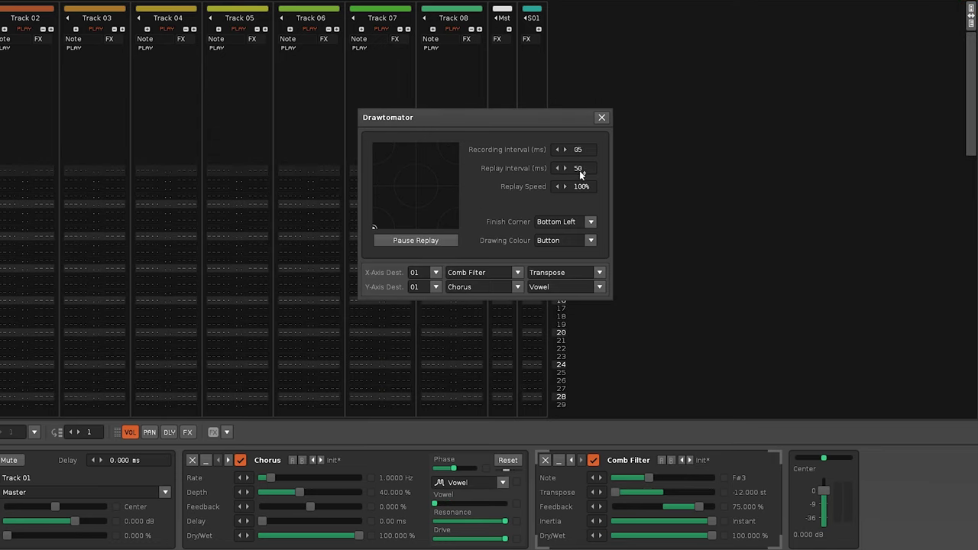
- Draw and replay a spiral, stepping replay speed down to 10%, then up to 430%
mouse_move(406, 221)
left_mouse_down()
mouse_move(383, 168)
mouse_move(441, 156)
mouse_move(454, 194)
mouse_move(401, 200)
mouse_move(430, 195)
mouse_move(409, 187)
mouse_move(418, 192)
left_mouse_up()
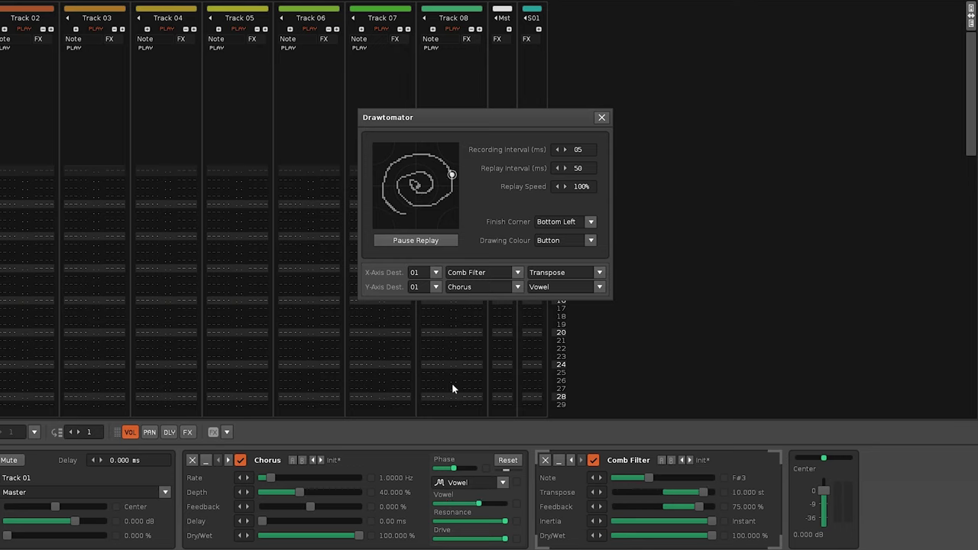
left_click(467, 429)
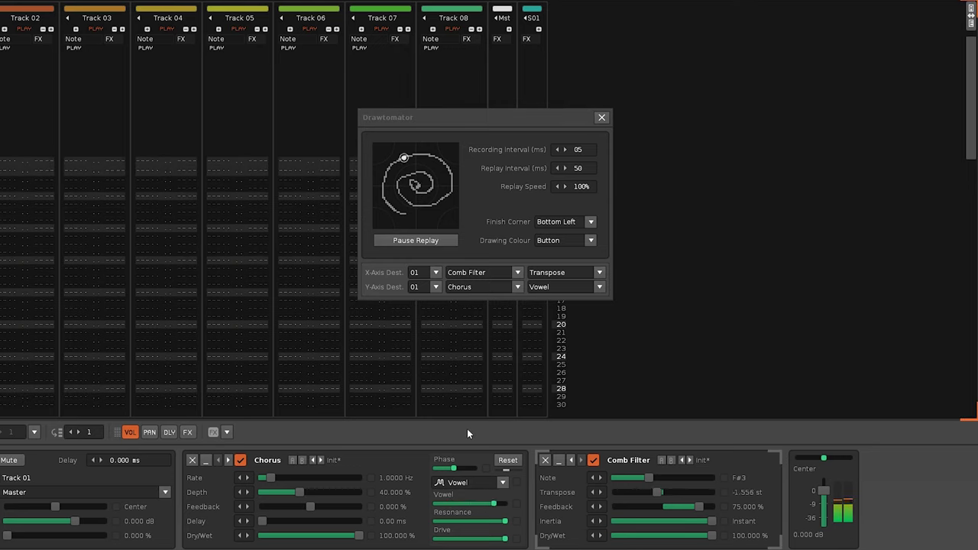
left_click(557, 186)
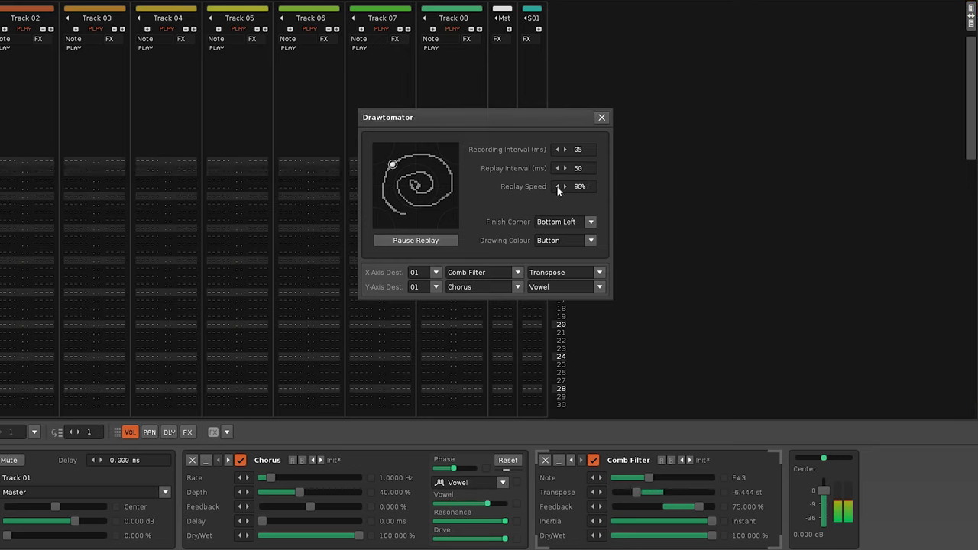
left_click(557, 187)
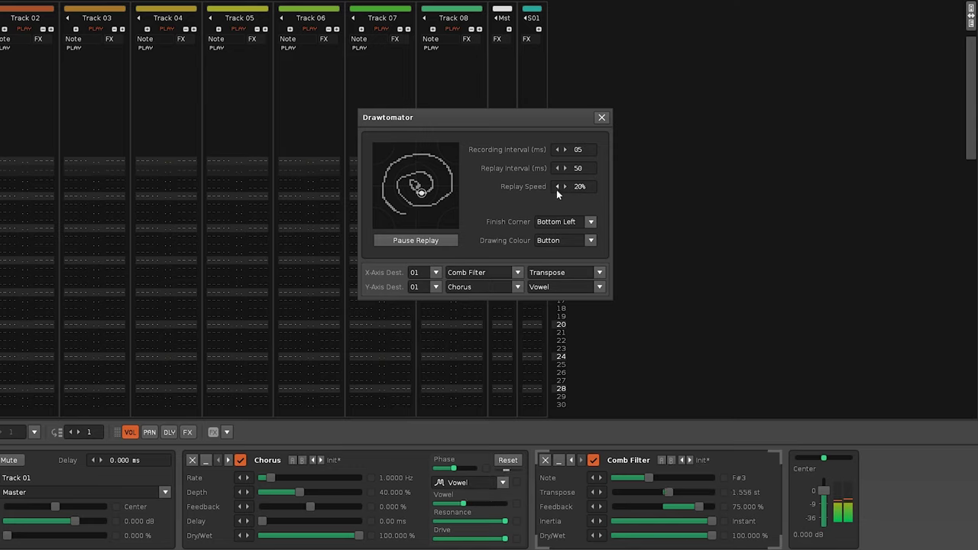
left_click(558, 187)
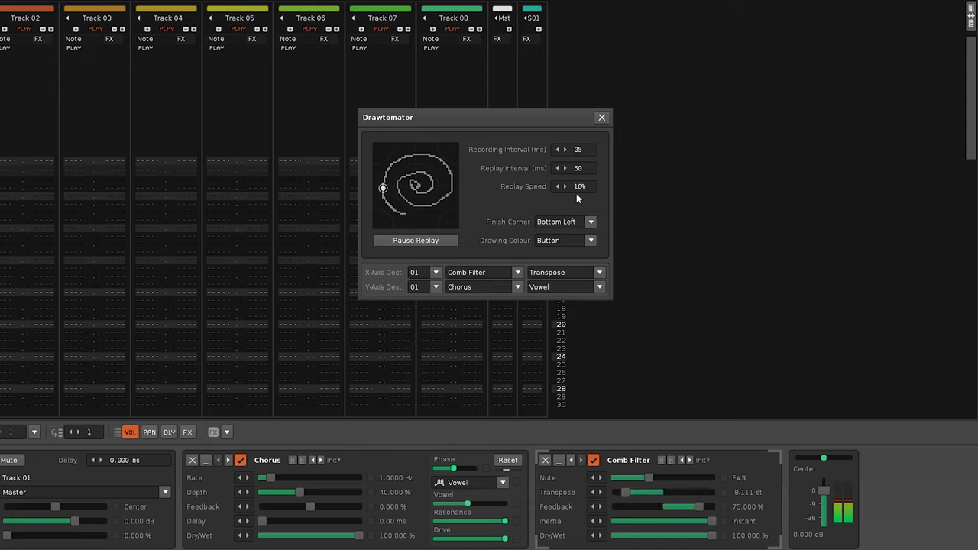
mouse_move(578, 188)
left_mouse_down()
mouse_move(600, 81)
mouse_move(581, 59)
left_mouse_up()
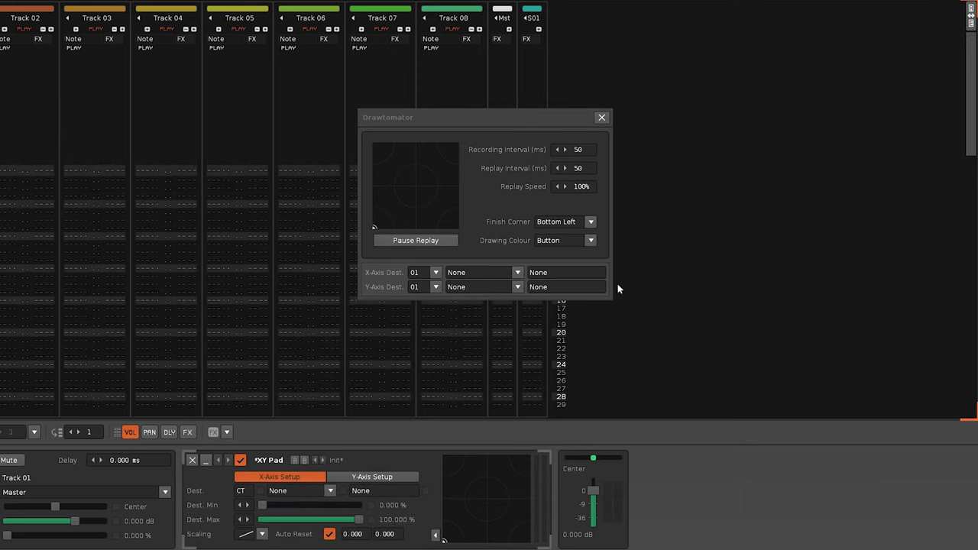
- Draw test strokes: a V curve, an XY Pad nudge, and a diagonal ending bottom-left
mouse_move(384, 203)
left_mouse_down()
mouse_move(407, 226)
mouse_move(451, 172)
left_mouse_up()
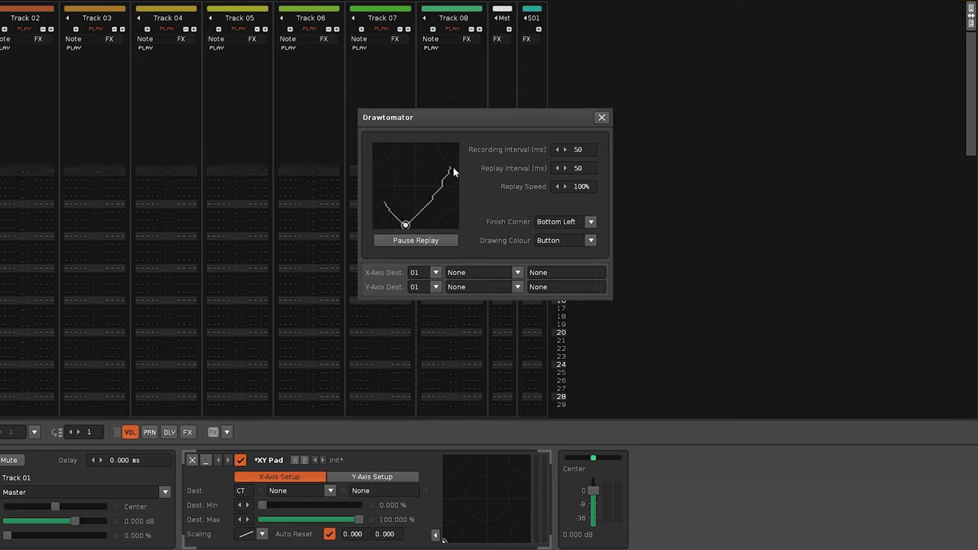
mouse_move(455, 540)
left_mouse_down()
mouse_move(459, 469)
mouse_move(436, 530)
mouse_move(509, 479)
mouse_move(460, 525)
left_mouse_up()
left_click_drag(419, 191, 374, 227)
left_click_drag(405, 203, 366, 243)
- Set the Finish Corner to Top Left and draw a new stroke along the bottom edge
left_click(590, 222)
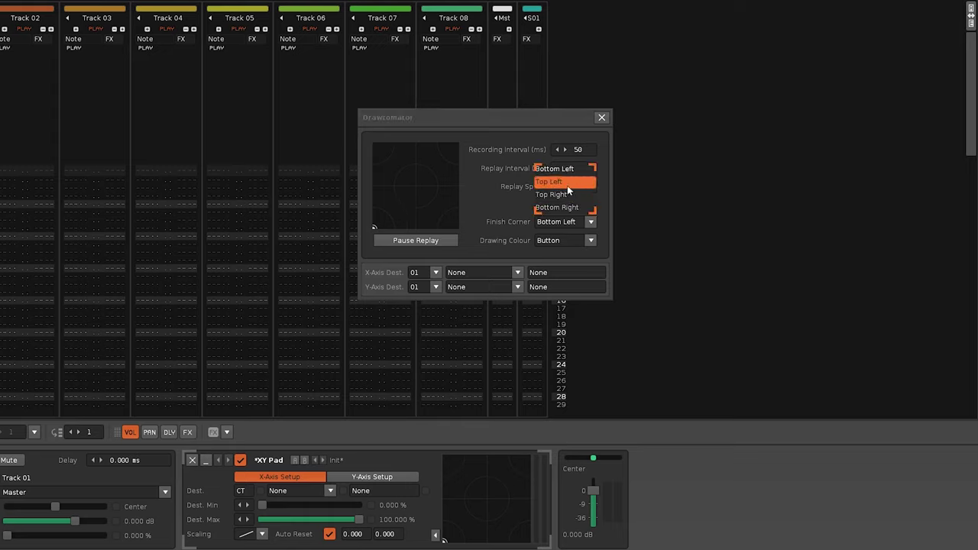
left_click(567, 184)
mouse_move(383, 221)
left_mouse_down()
mouse_move(356, 240)
mouse_move(431, 228)
mouse_move(435, 237)
left_mouse_up()
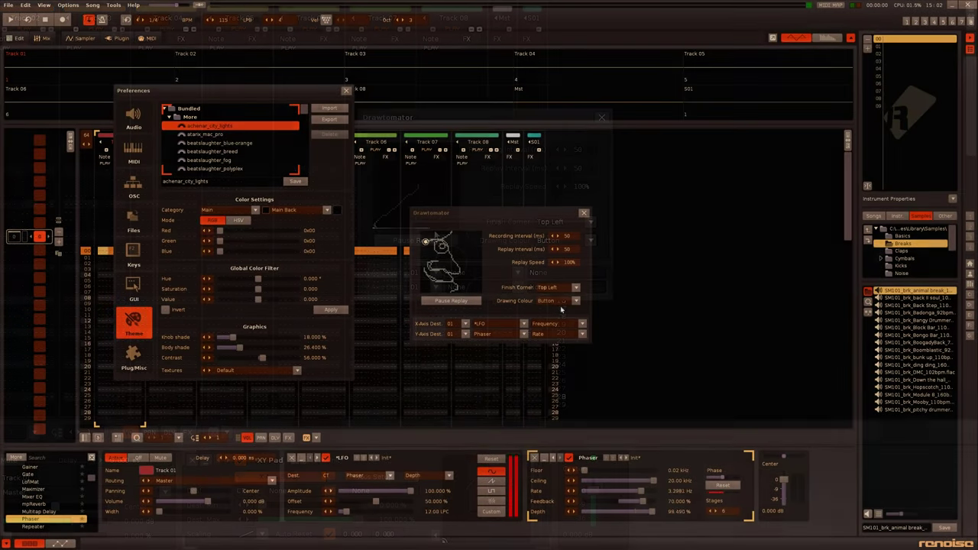
- Switch the drawing colour to Body, then to Main
left_click(565, 300)
left_click(554, 284)
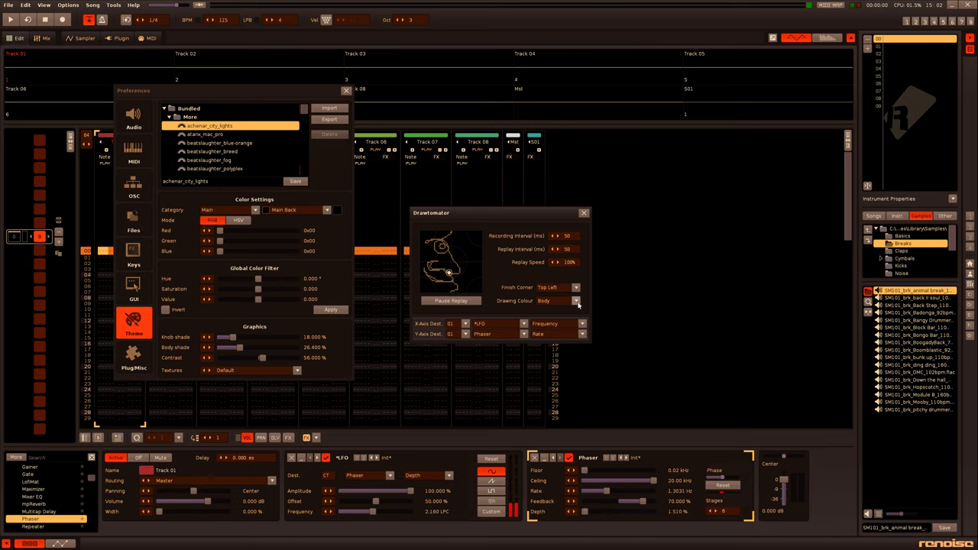
left_click(575, 302)
left_click(556, 291)
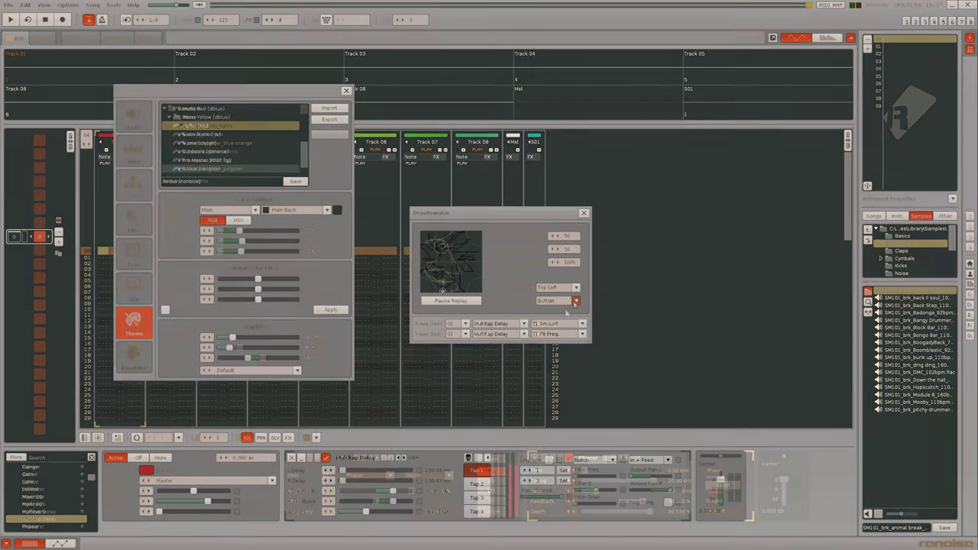
- Switch the drawing colour back to Body, then to Main again
left_click(575, 300)
left_click(556, 283)
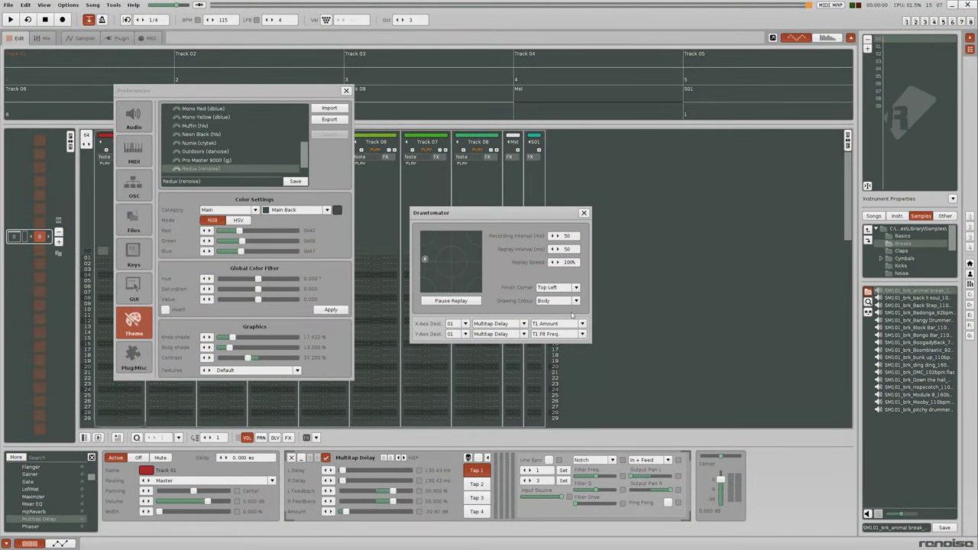
left_click(575, 300)
left_click(556, 291)
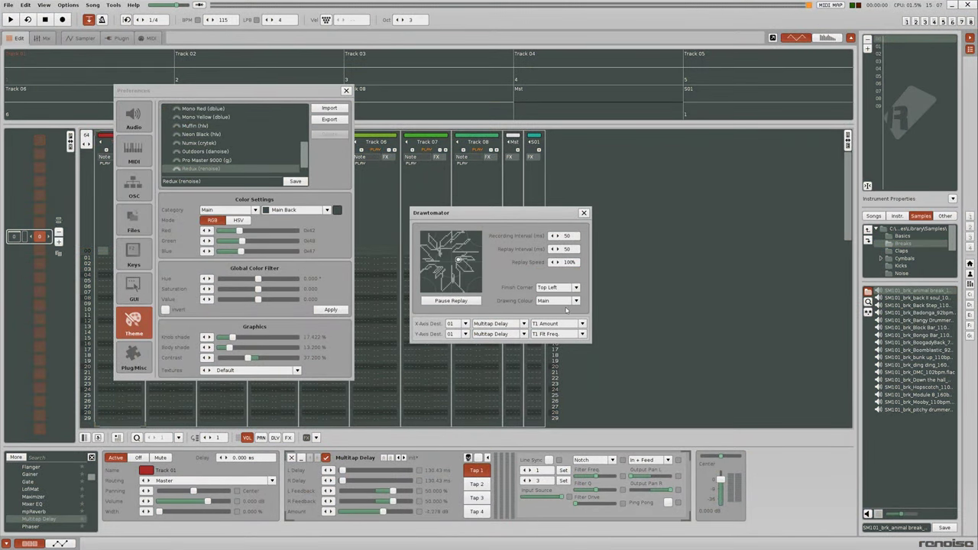